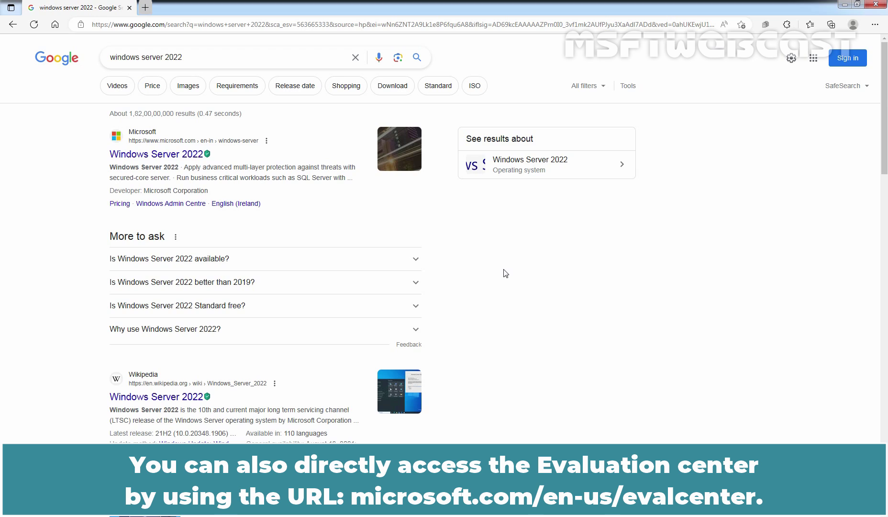
Follow the top Google result to Microsoft's Windows Server 2022 page
{"action": "left_click", "coordinate": [154, 154]}
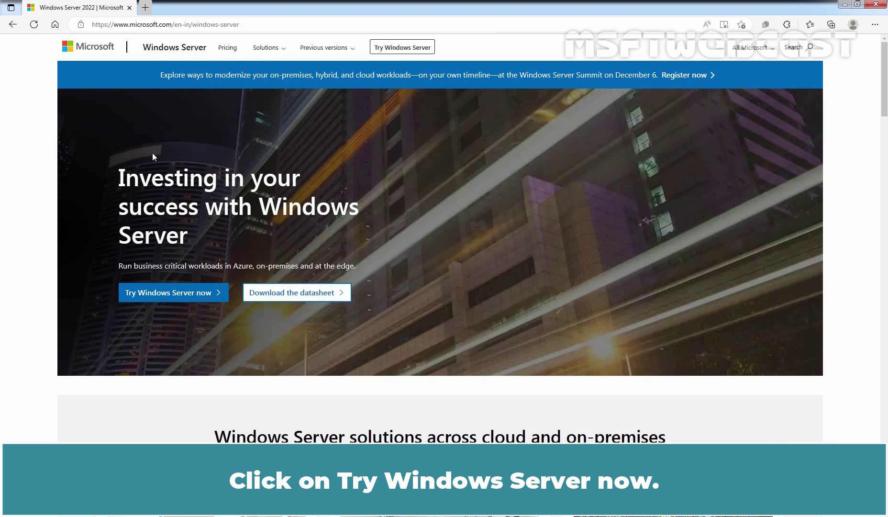
Go to 'Try Windows Server now' and choose 'Download free trial' for Windows Server 2022
{"action": "left_click", "coordinate": [162, 297]}
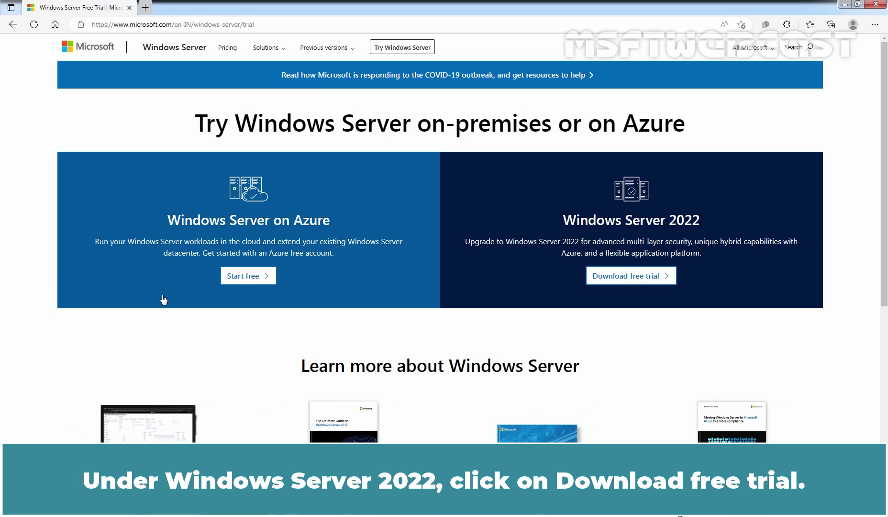
{"action": "left_click", "coordinate": [632, 278]}
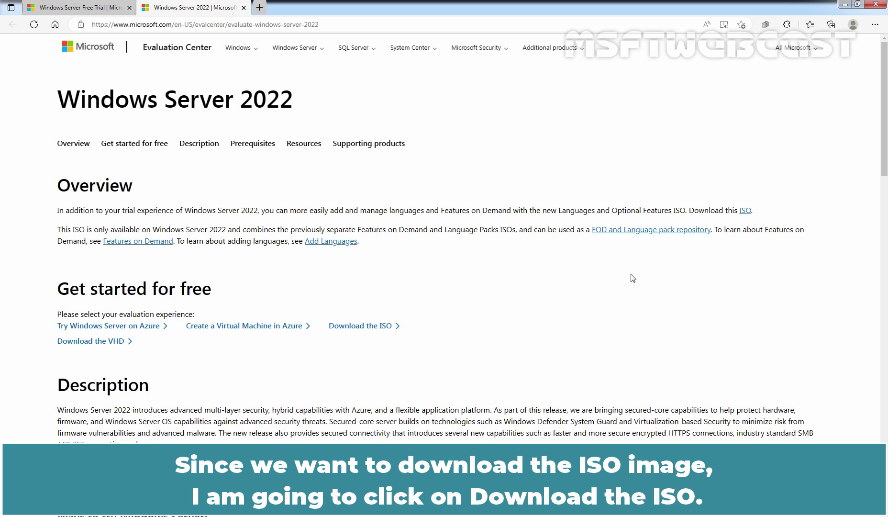
Choose 'Download the ISO', complete the trial registration form and submit with 'Download now'
{"action": "left_click", "coordinate": [360, 328]}
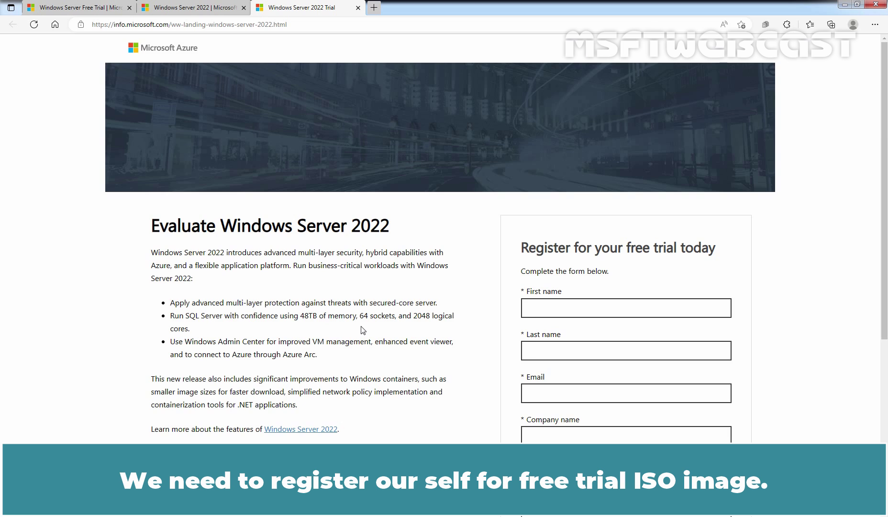
{"action": "scroll", "coordinate": [361, 329], "scroll_direction": "down", "scroll_amount": 2}
{"action": "scroll", "coordinate": [422, 302], "scroll_direction": "down", "scroll_amount": 1}
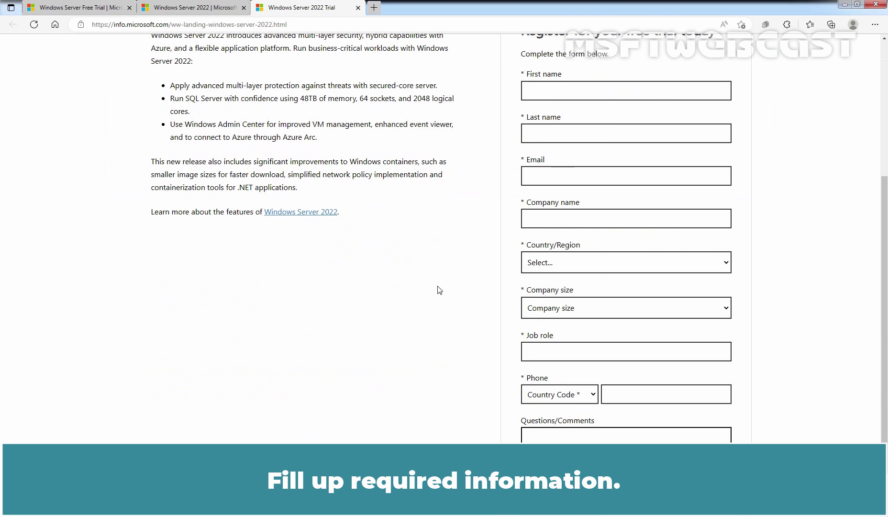
{"action": "left_click", "coordinate": [582, 98]}
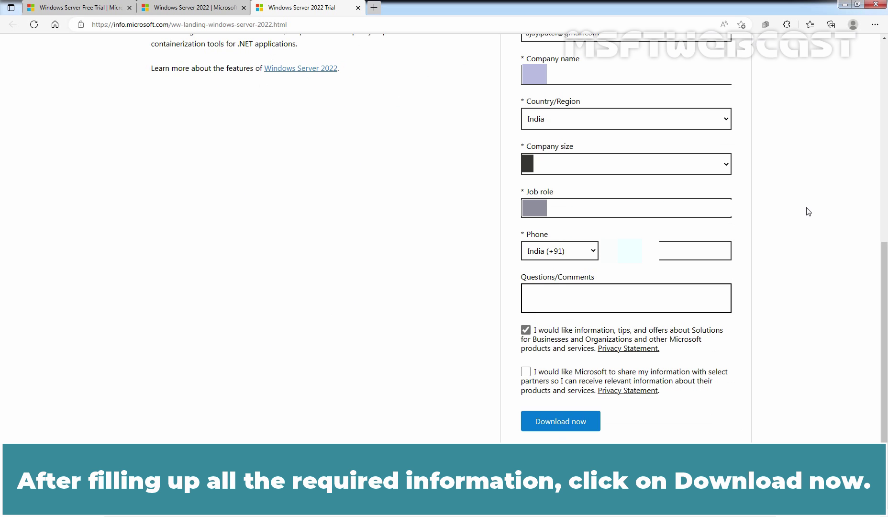
{"action": "left_click", "coordinate": [560, 423]}
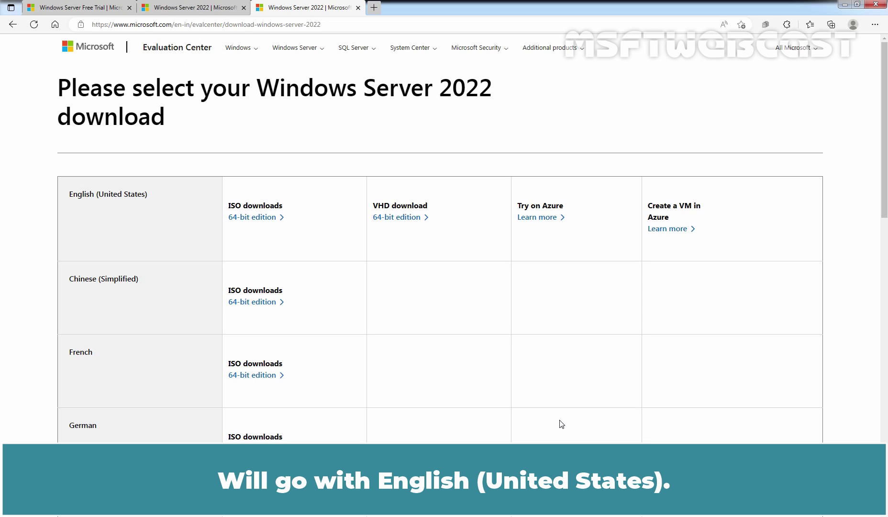
Start the English (United States) 64-bit edition ISO download (about 4.7 GB)
{"action": "left_click", "coordinate": [252, 218]}
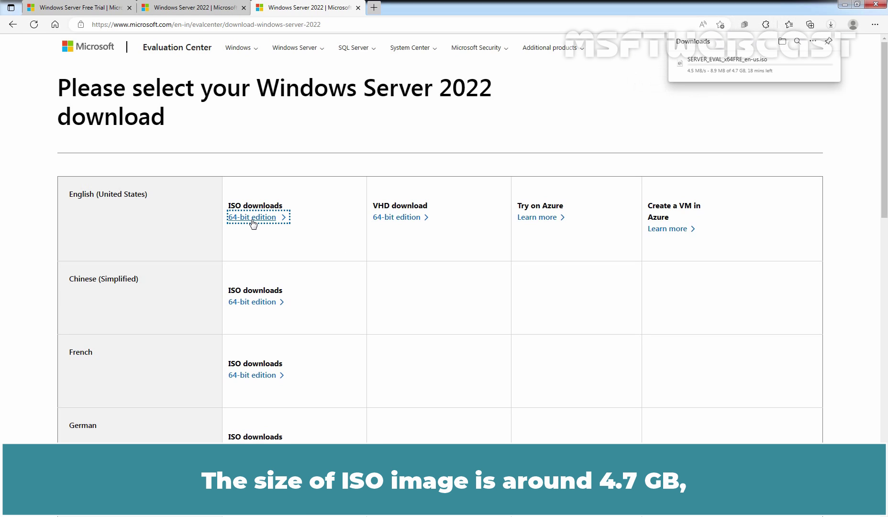